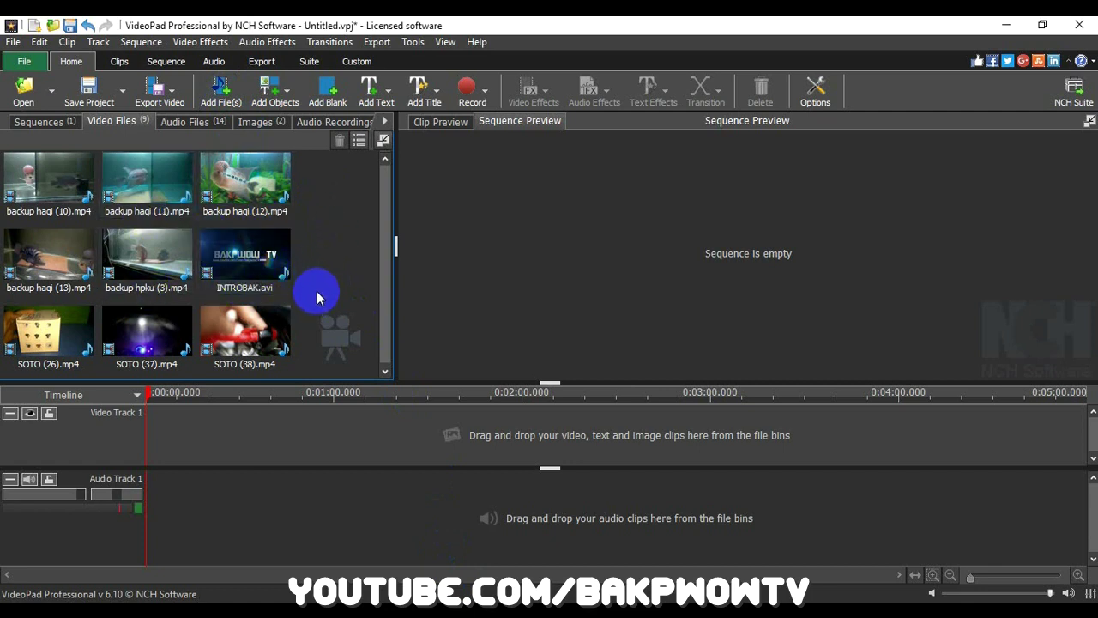
- Drag SOTO (37).mp4 onto Video Track 1 and play its first few seconds in Sequence Preview
{"action": "left_click", "coordinate": [159, 340]}
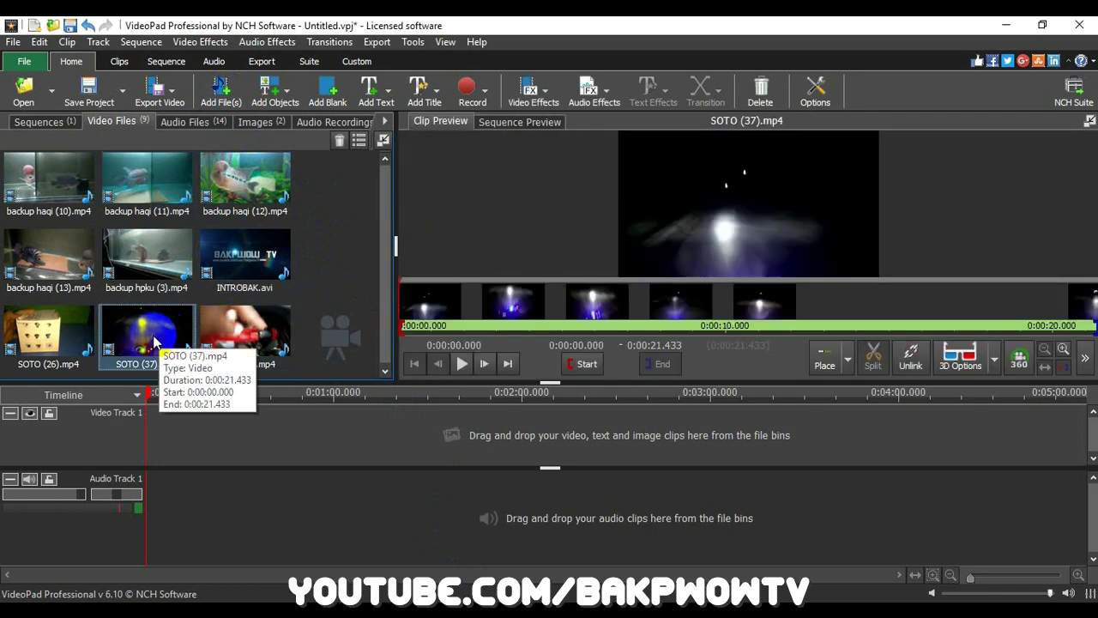
{"action": "left_click_drag", "start_coordinate": [155, 342], "coordinate": [263, 436]}
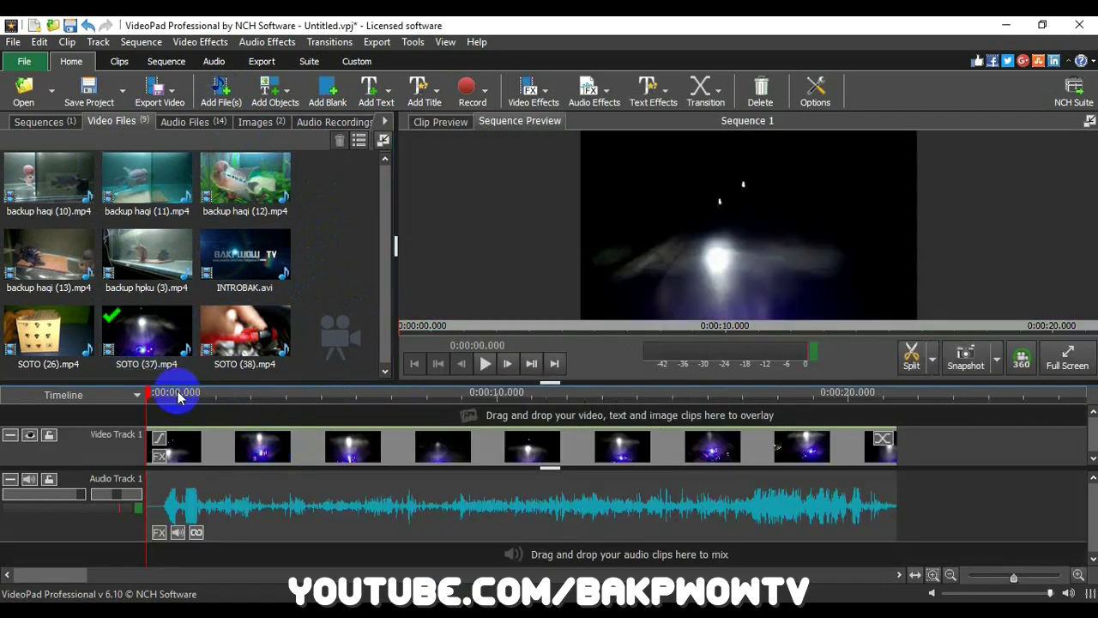
{"action": "left_click_drag", "start_coordinate": [177, 396], "coordinate": [162, 395]}
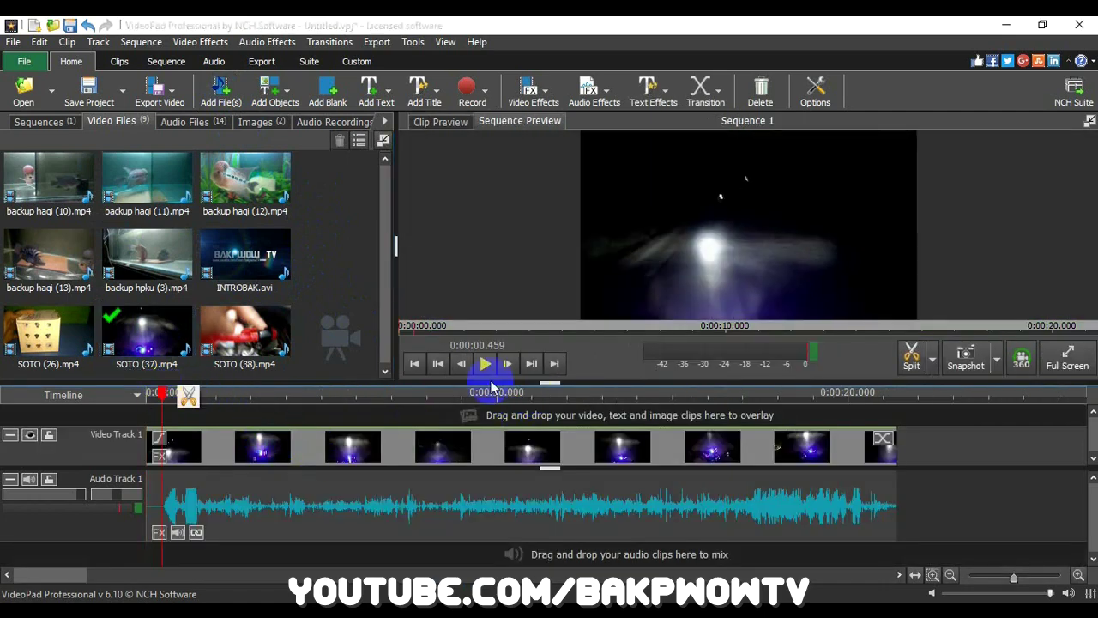
{"action": "left_click", "coordinate": [483, 368]}
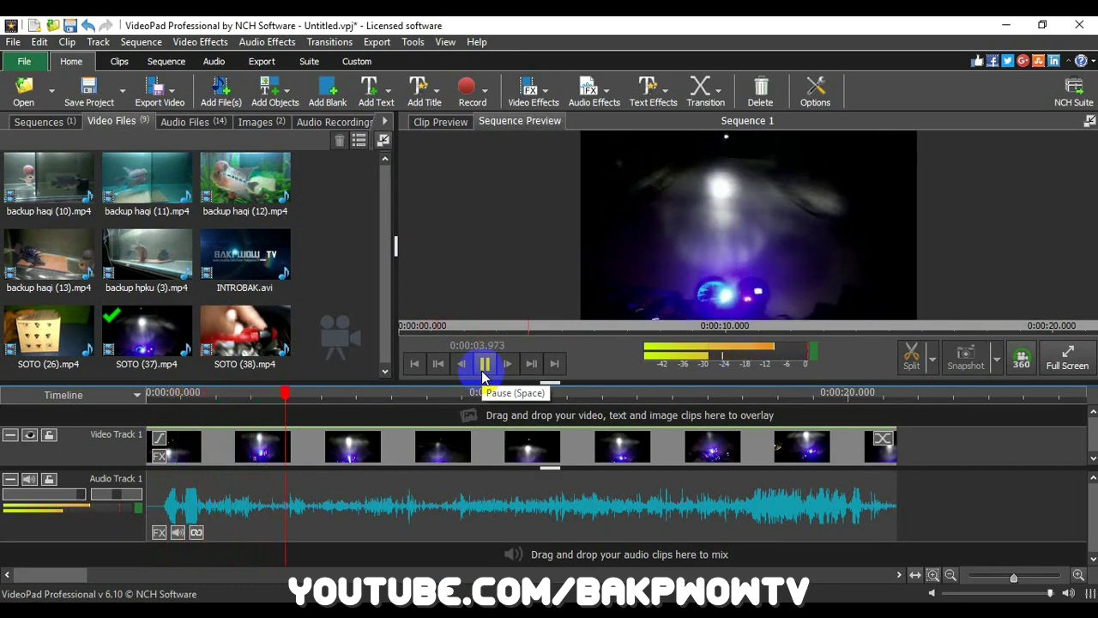
{"action": "left_click", "coordinate": [484, 366]}
{"action": "mouse_move", "coordinate": [289, 397]}
{"action": "left_mouse_down"}
{"action": "mouse_move", "coordinate": [252, 396]}
{"action": "mouse_move", "coordinate": [380, 453]}
{"action": "left_mouse_up"}
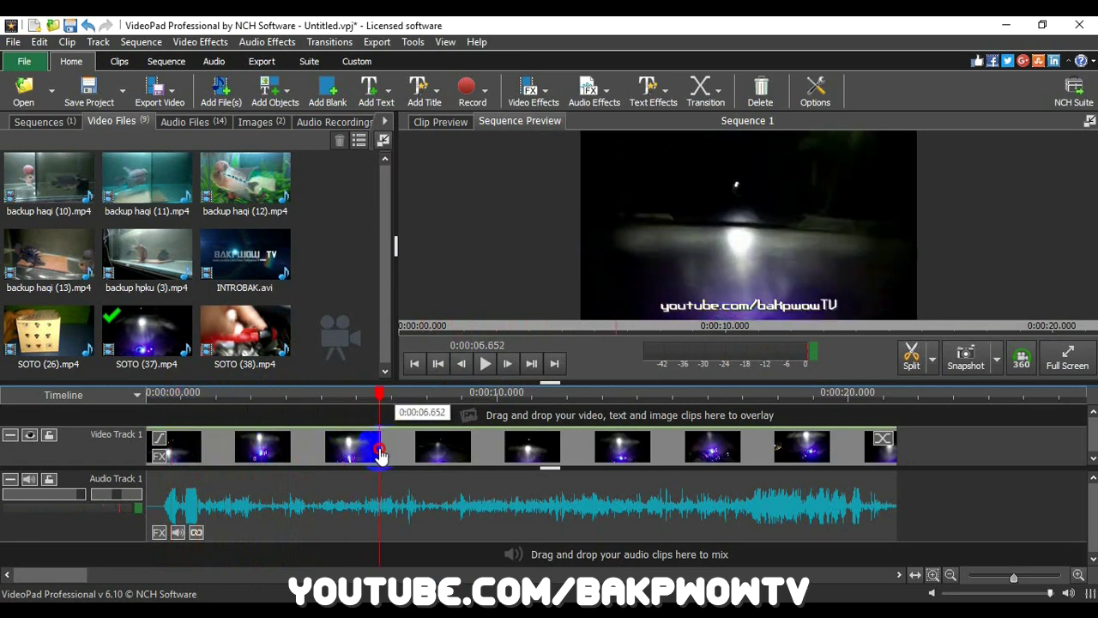
- Unlink the SOTO (37) video clip from its audio
{"action": "left_click", "coordinate": [343, 450]}
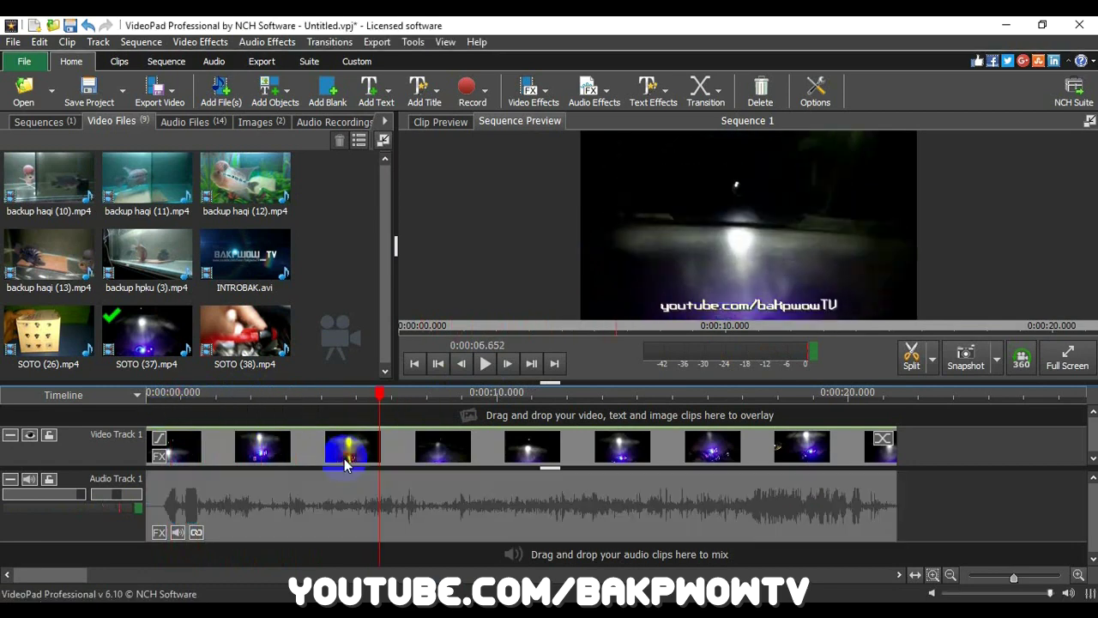
{"action": "mouse_move", "coordinate": [569, 450]}
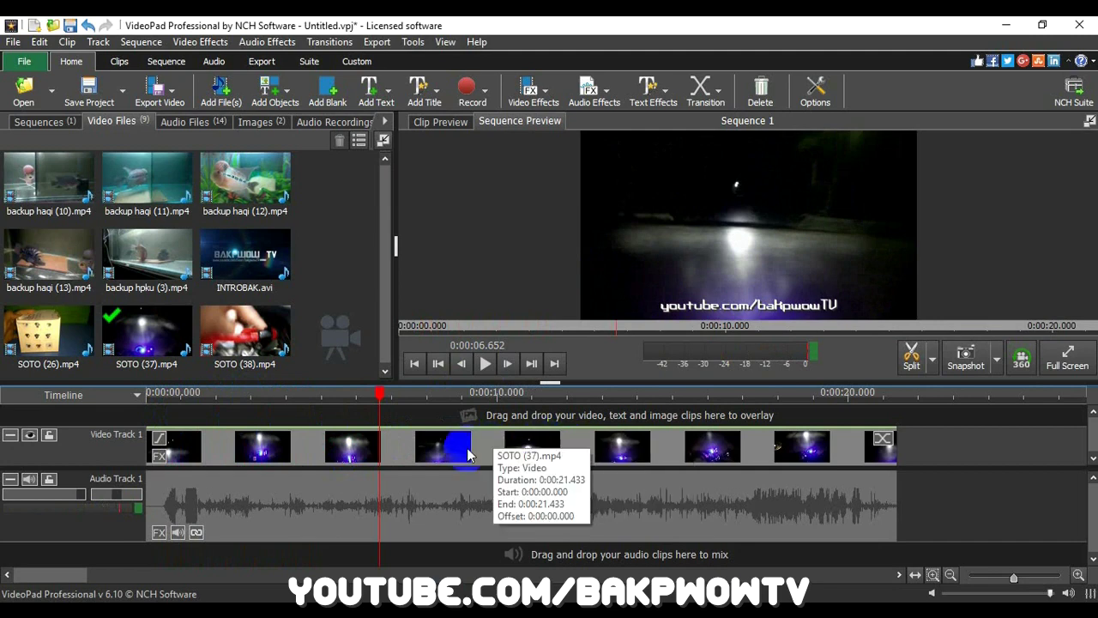
{"action": "left_click", "coordinate": [882, 440]}
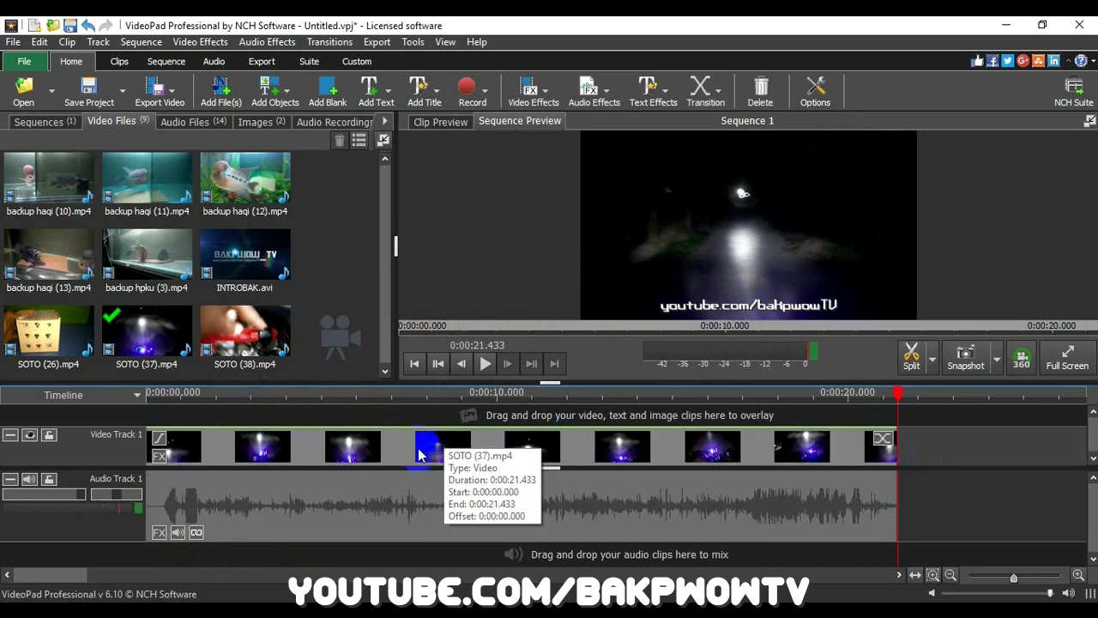
{"action": "right_click", "coordinate": [421, 455]}
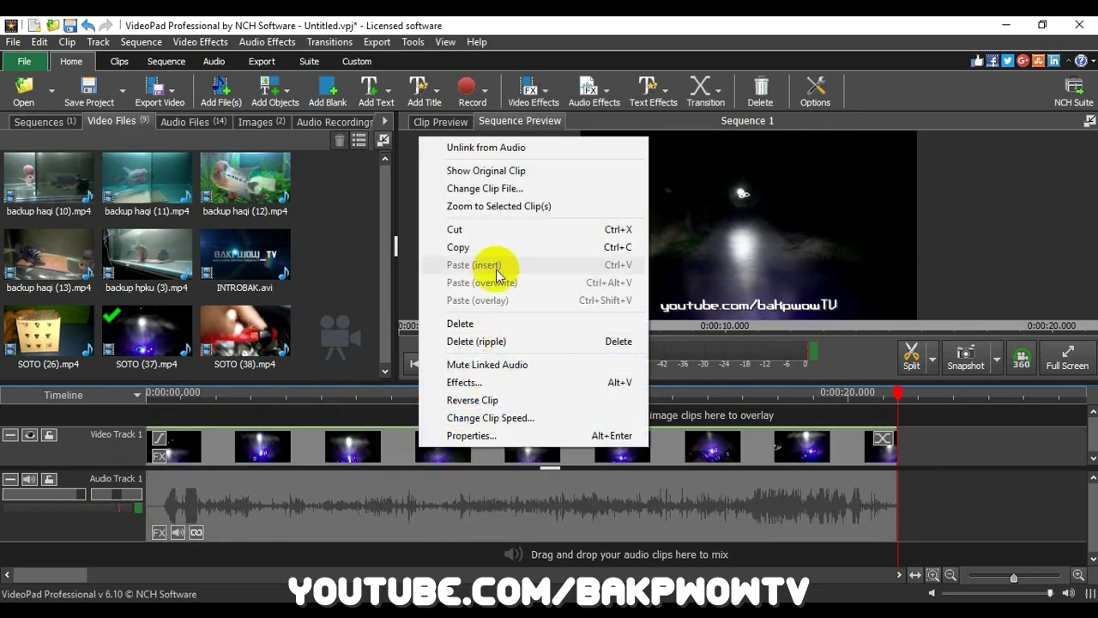
{"action": "left_click", "coordinate": [499, 151]}
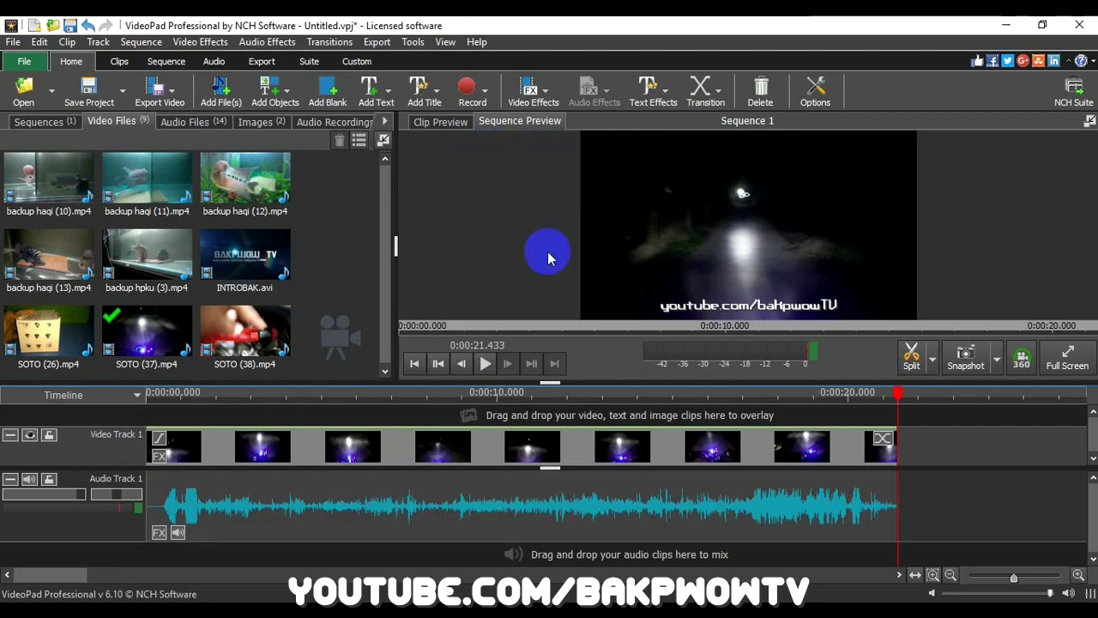
- Select the audio and video clips alternately to confirm they select separately
{"action": "left_click", "coordinate": [720, 453]}
{"action": "left_click", "coordinate": [686, 498]}
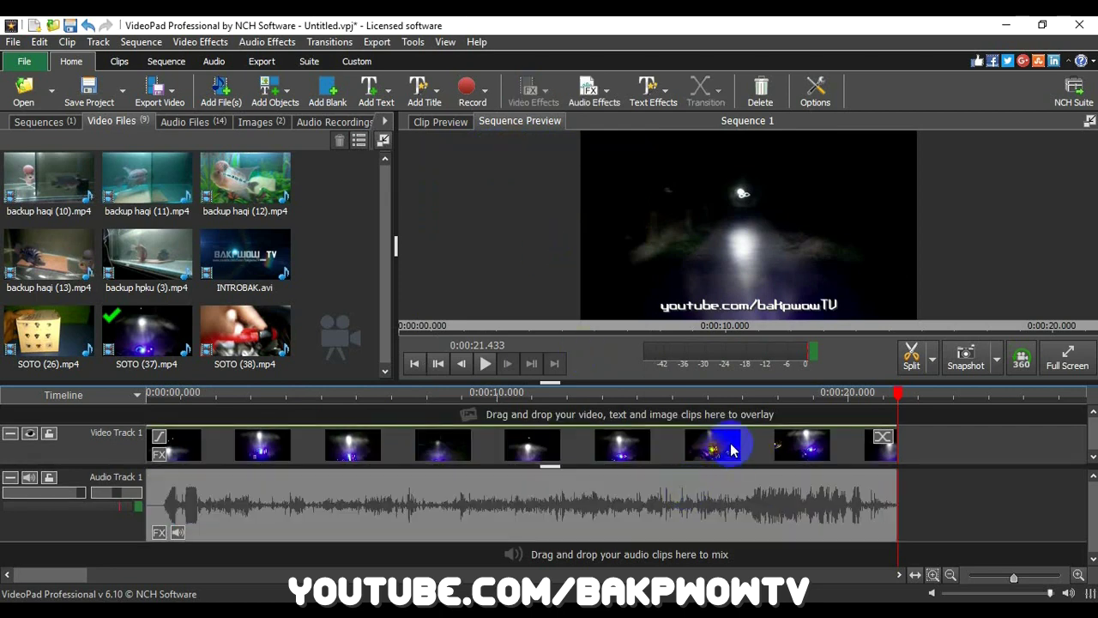
{"action": "left_click", "coordinate": [590, 446]}
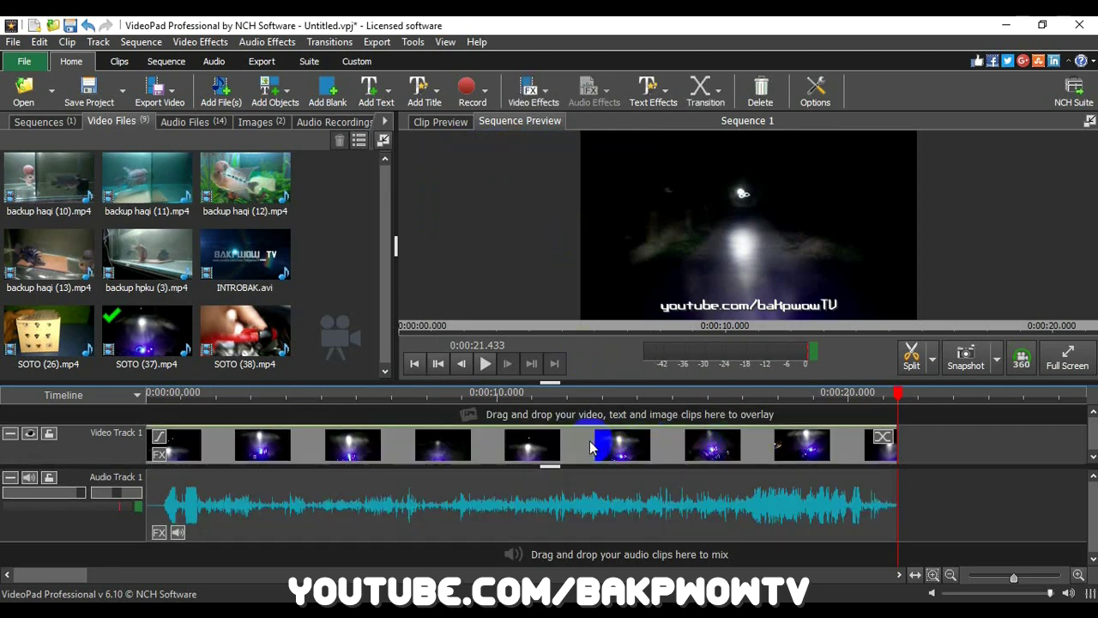
{"action": "left_click", "coordinate": [587, 486]}
{"action": "left_click", "coordinate": [587, 461]}
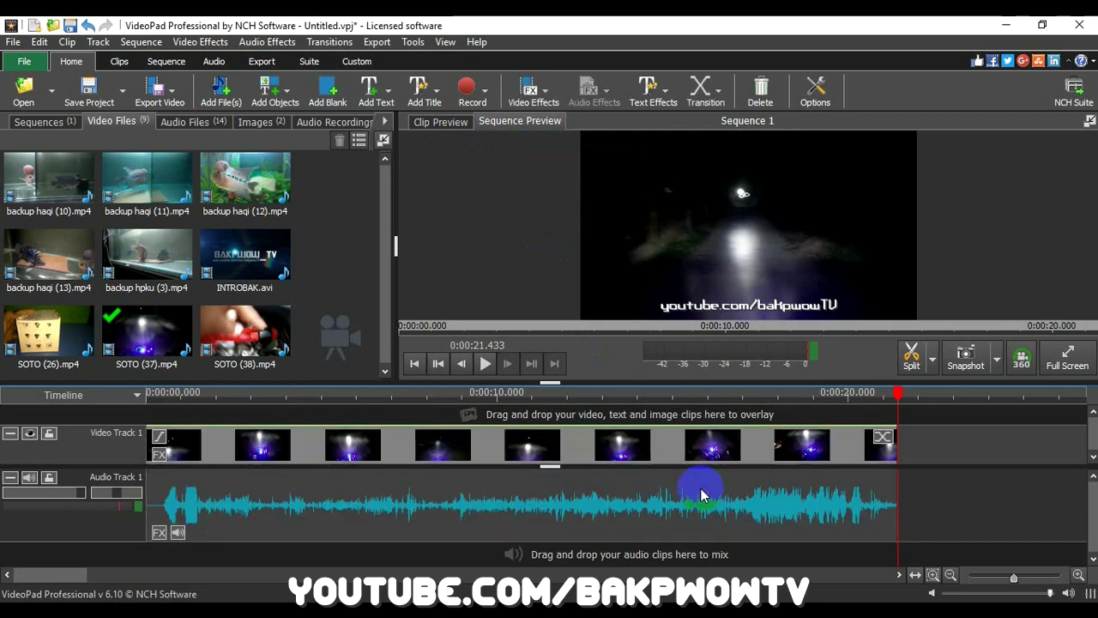
{"action": "left_click", "coordinate": [810, 503]}
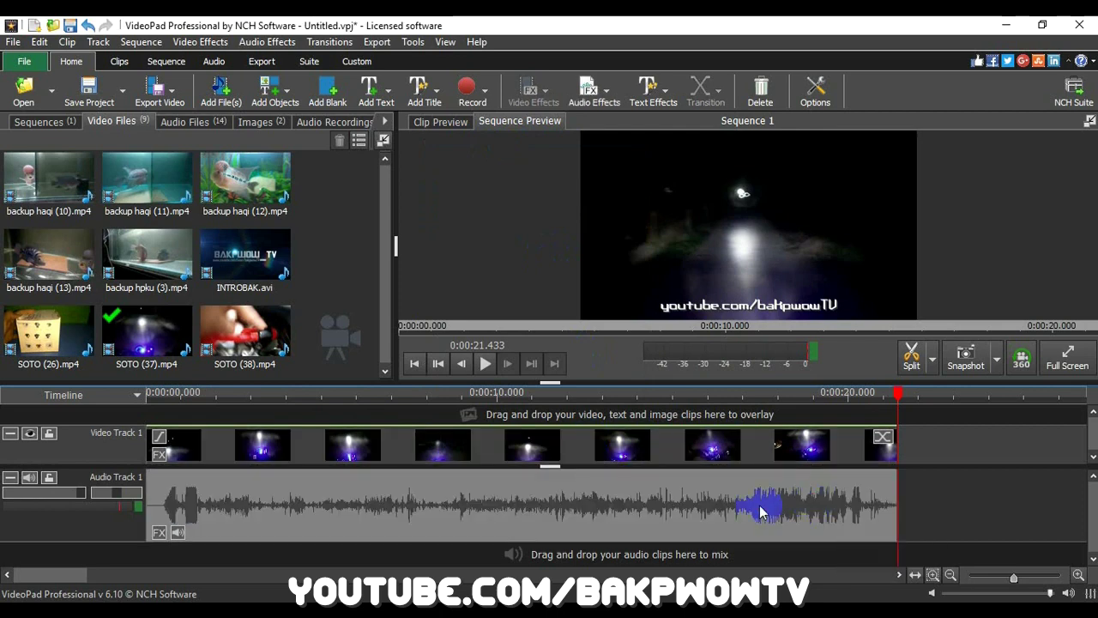
- Delete the detached audio clip and preview the silent video from near the start
{"action": "right_click", "coordinate": [544, 498]}
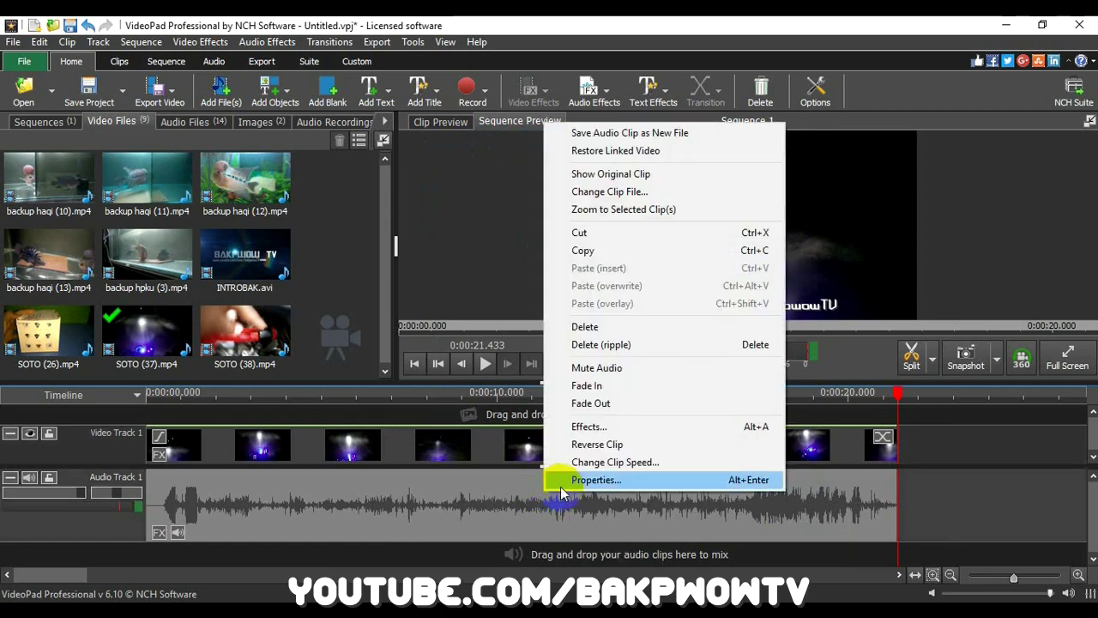
{"action": "left_click", "coordinate": [603, 333]}
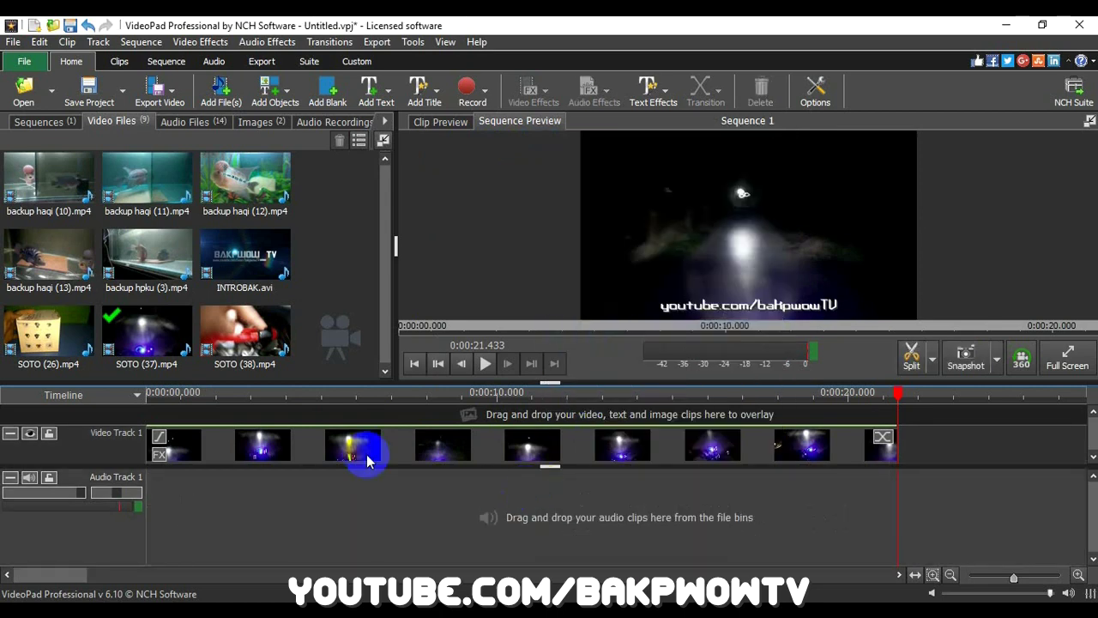
{"action": "left_click", "coordinate": [178, 407]}
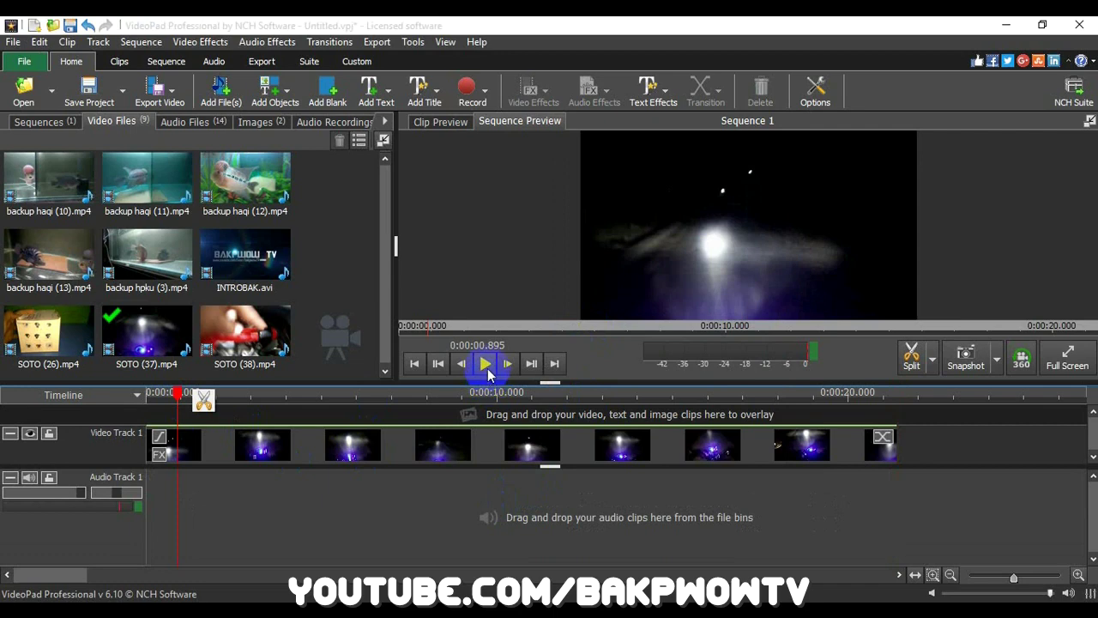
{"action": "left_click", "coordinate": [487, 369]}
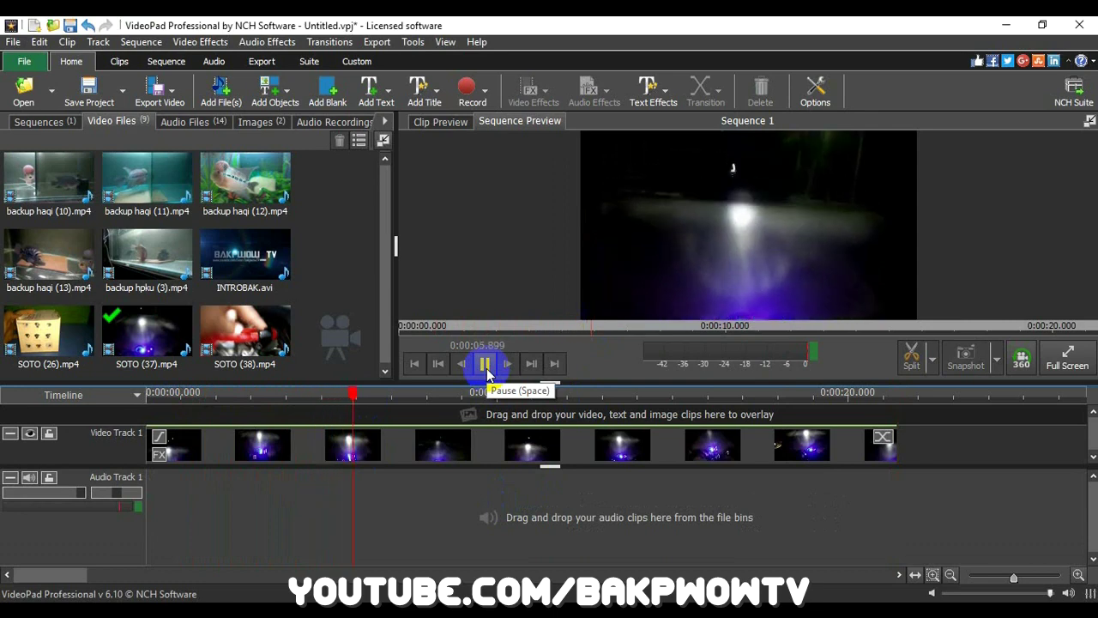
{"action": "left_click", "coordinate": [486, 367]}
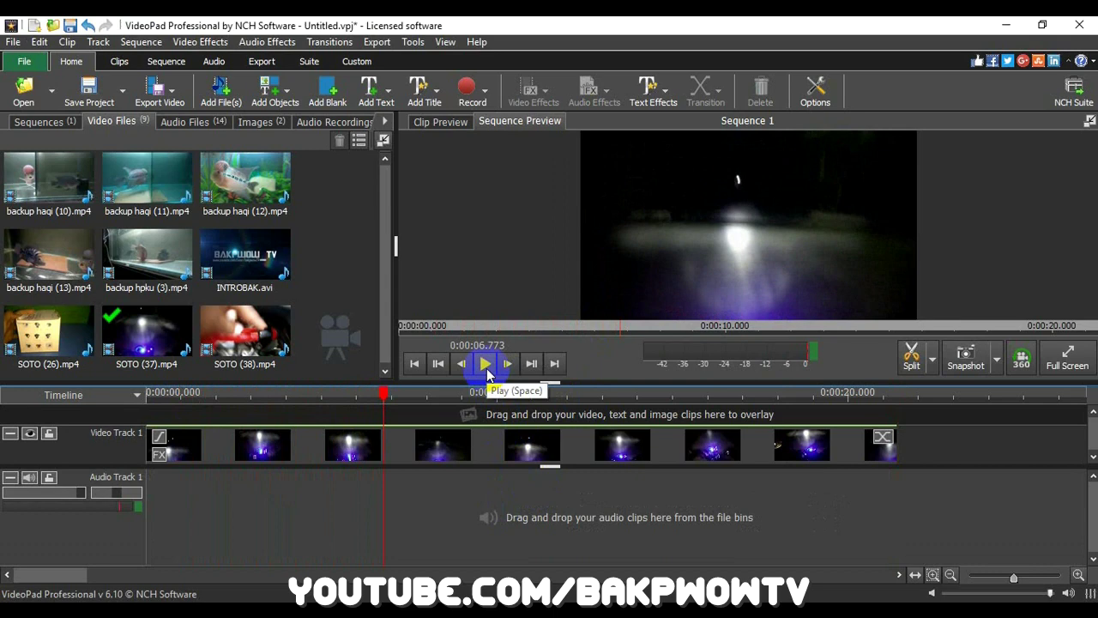
- Replay the sequence briefly, then select the SOTO (37).mp4 clip on Video Track 1
{"action": "left_click", "coordinate": [485, 364]}
{"action": "left_click", "coordinate": [485, 365]}
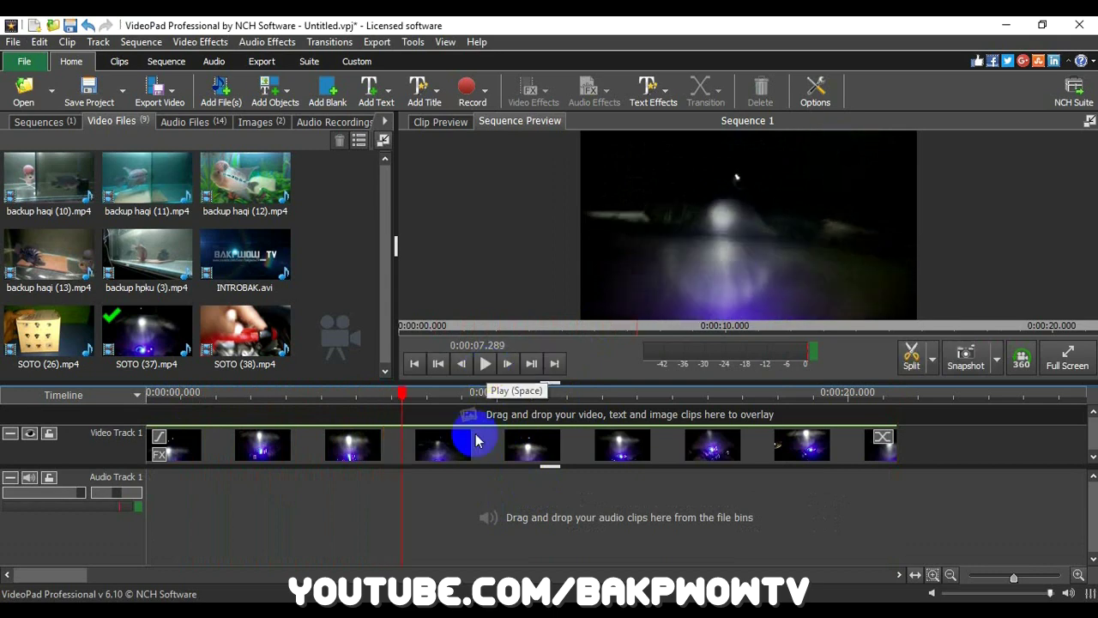
{"action": "left_click", "coordinate": [344, 458]}
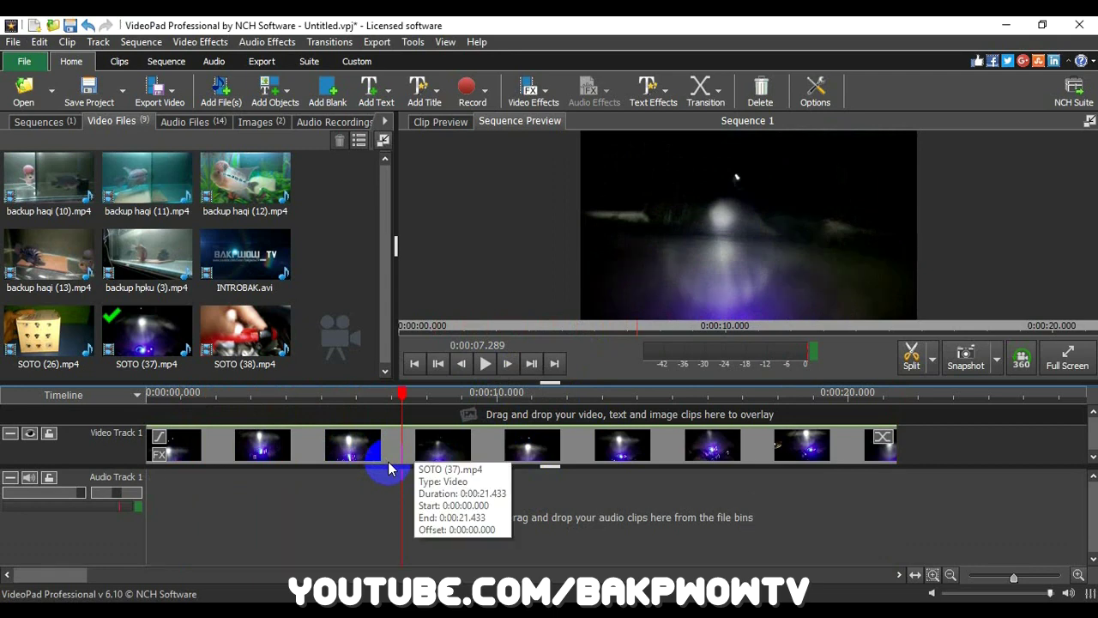
- Restore the separate audio clip and trim its end back to 0:00:11.125
{"action": "key", "text": "ctrl+z"}
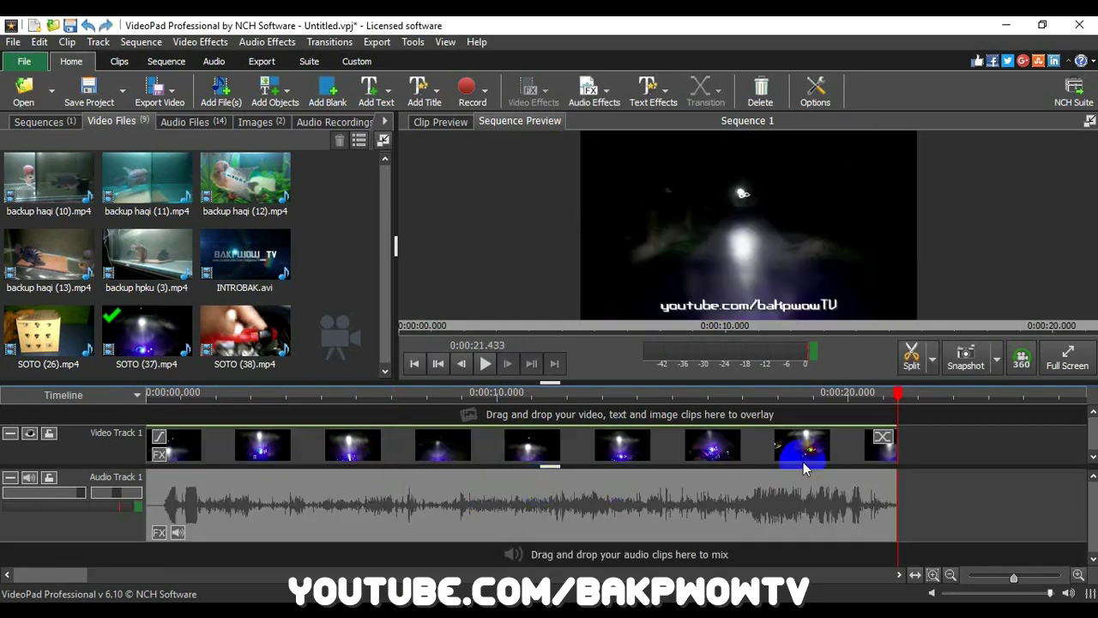
{"action": "left_click", "coordinate": [811, 399]}
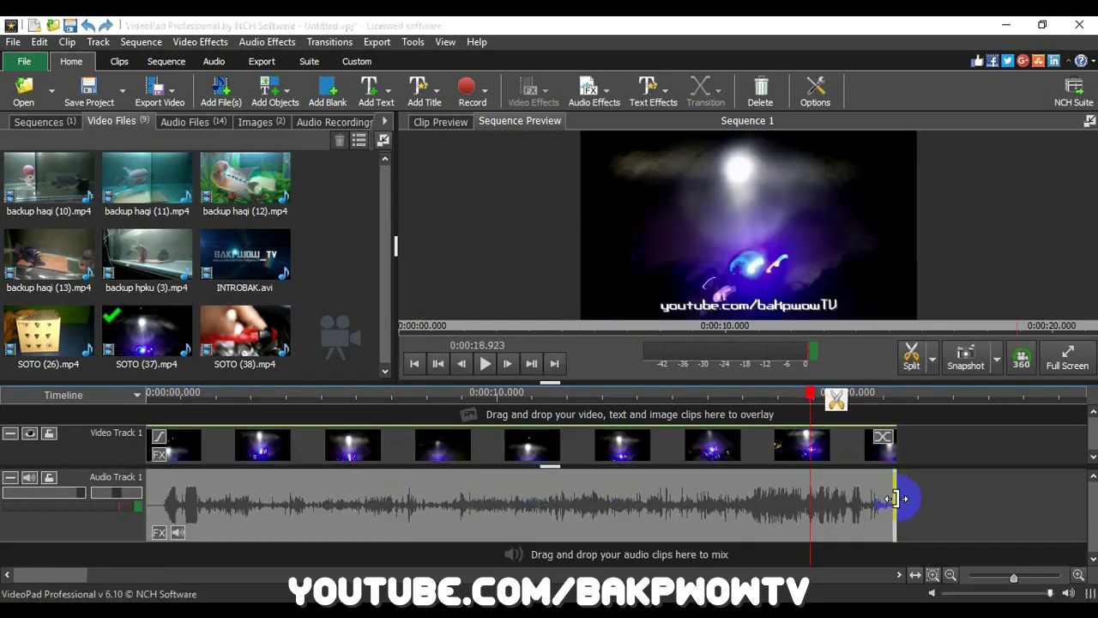
{"action": "left_click_drag", "start_coordinate": [888, 499], "coordinate": [810, 499]}
{"action": "left_click_drag", "start_coordinate": [810, 395], "coordinate": [536, 421]}
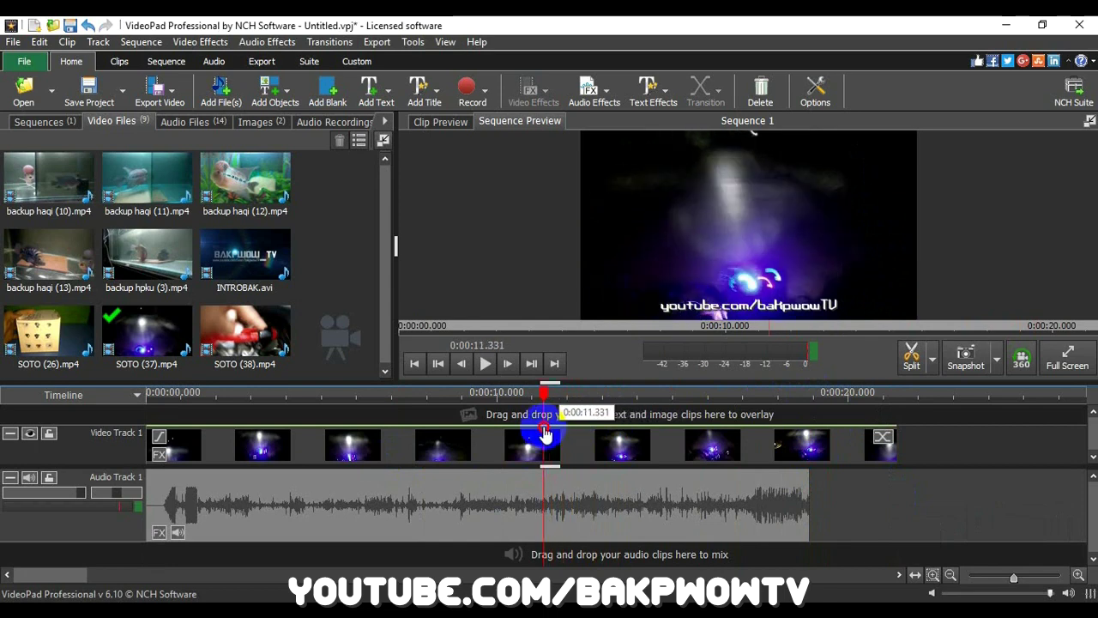
{"action": "left_click_drag", "start_coordinate": [807, 502], "coordinate": [536, 499]}
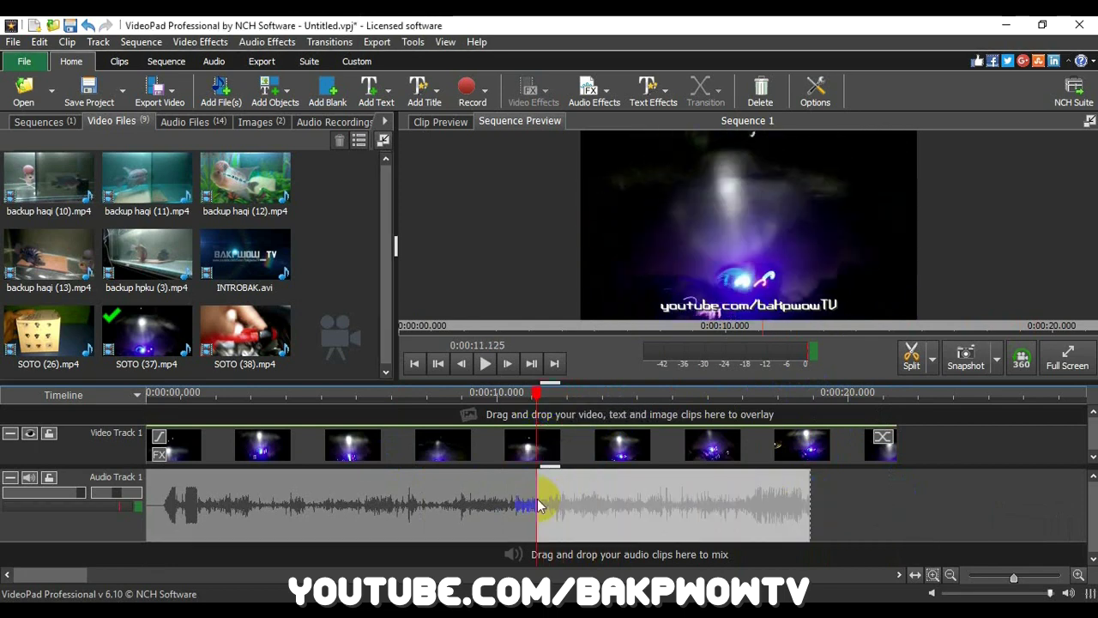
{"action": "left_click", "coordinate": [403, 396]}
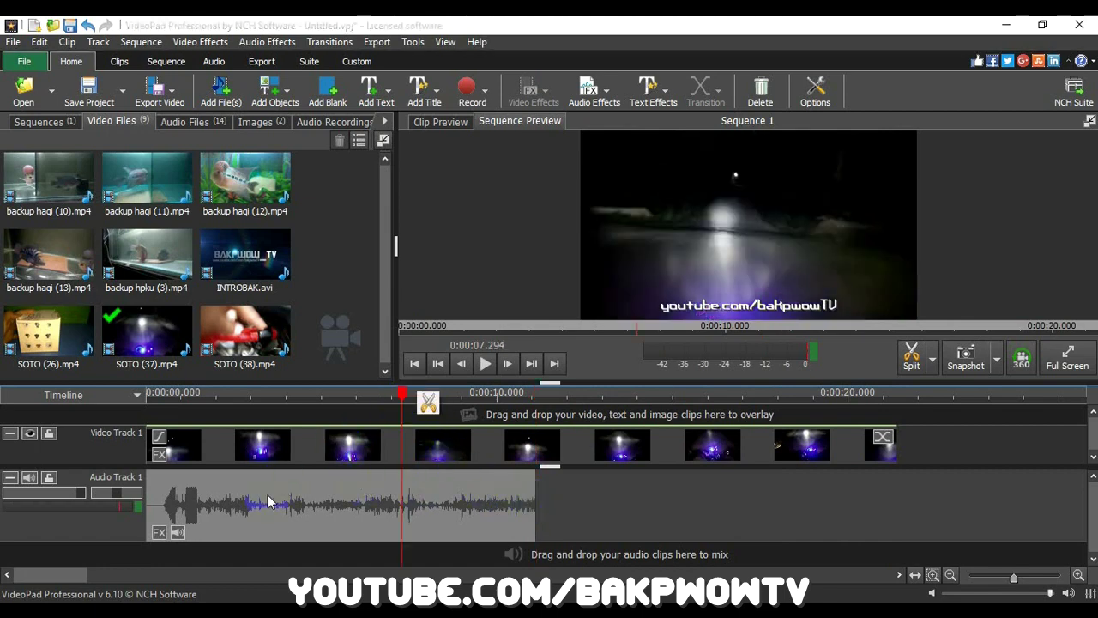
{"action": "left_click", "coordinate": [147, 502]}
- Trim the audio's start so it begins at 0:00:12.716, then preview playback from 0:00:11.9
{"action": "left_click_drag", "start_coordinate": [148, 502], "coordinate": [717, 524]}
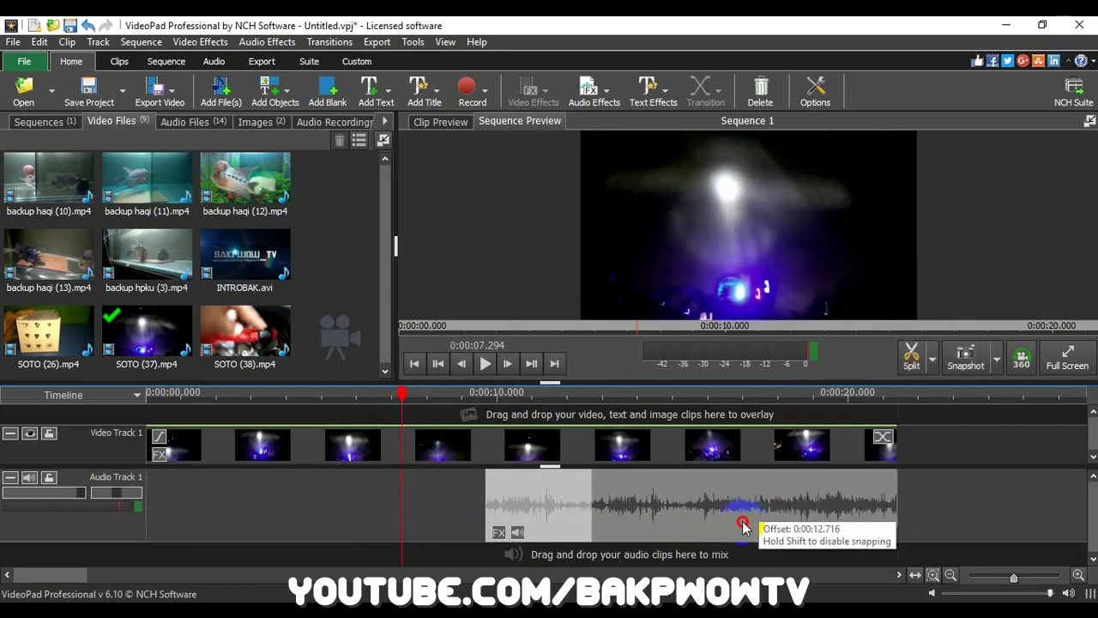
{"action": "left_click_drag", "start_coordinate": [718, 523], "coordinate": [743, 520]}
{"action": "left_click", "coordinate": [562, 392]}
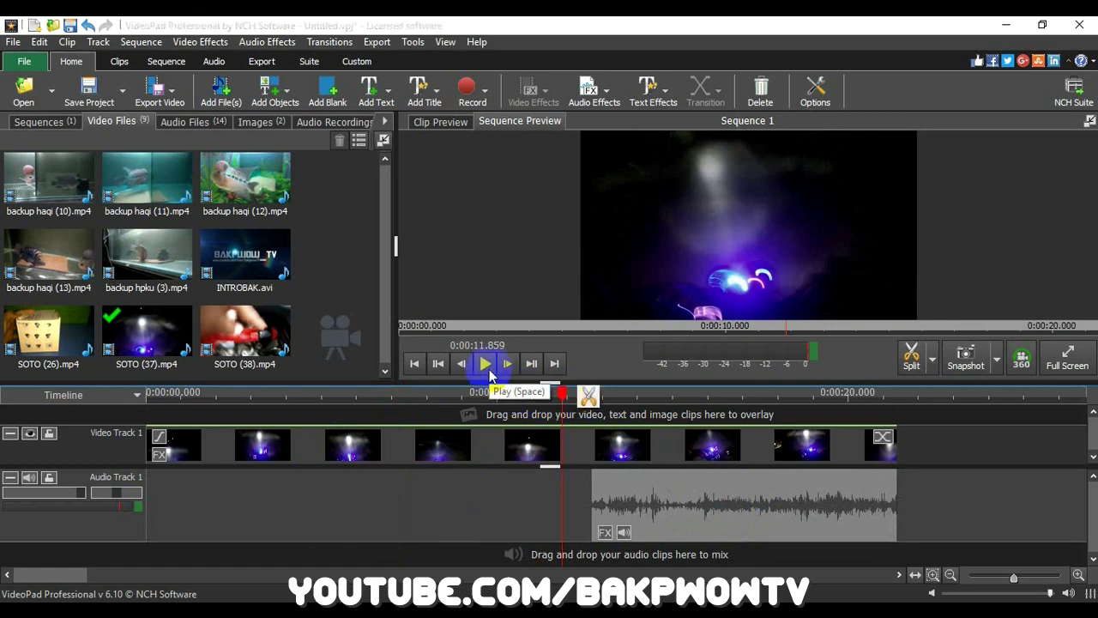
{"action": "left_click", "coordinate": [487, 369]}
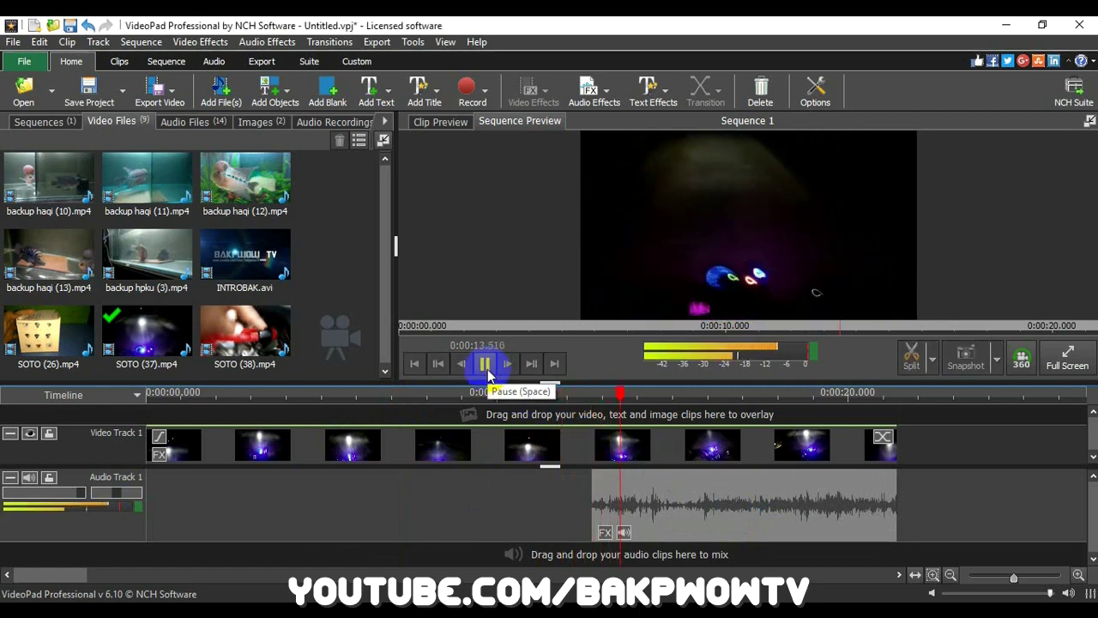
{"action": "left_click", "coordinate": [485, 366]}
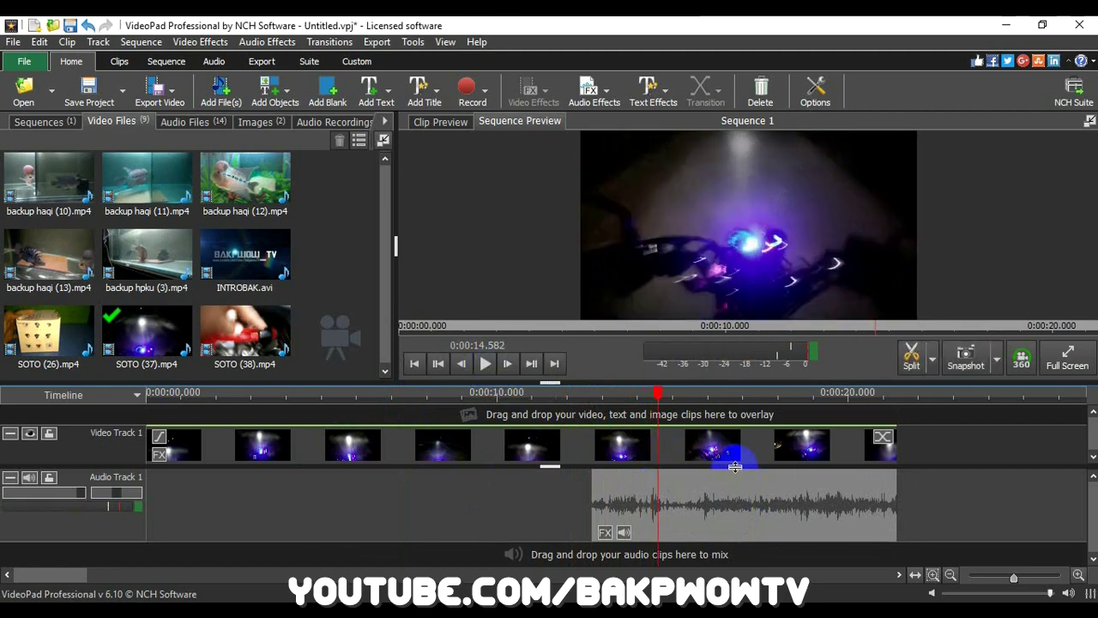
{"action": "left_click", "coordinate": [841, 401]}
{"action": "scroll", "coordinate": [649, 449], "scroll_direction": "down", "scroll_amount": 2}
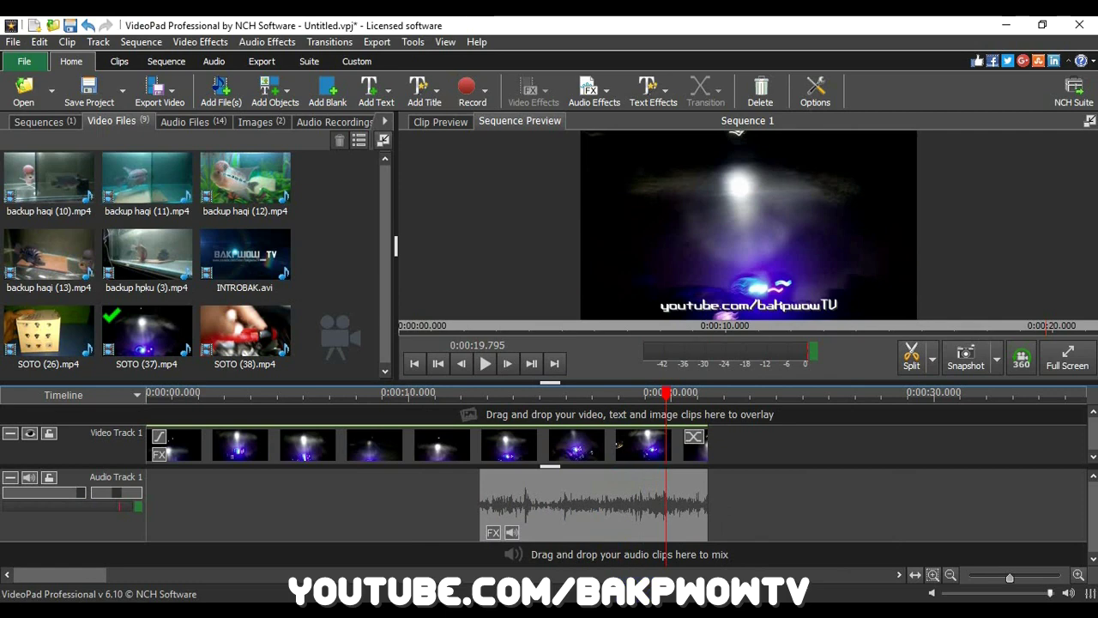
{"action": "left_click", "coordinate": [616, 402]}
{"action": "left_click_drag", "start_coordinate": [616, 403], "coordinate": [440, 446]}
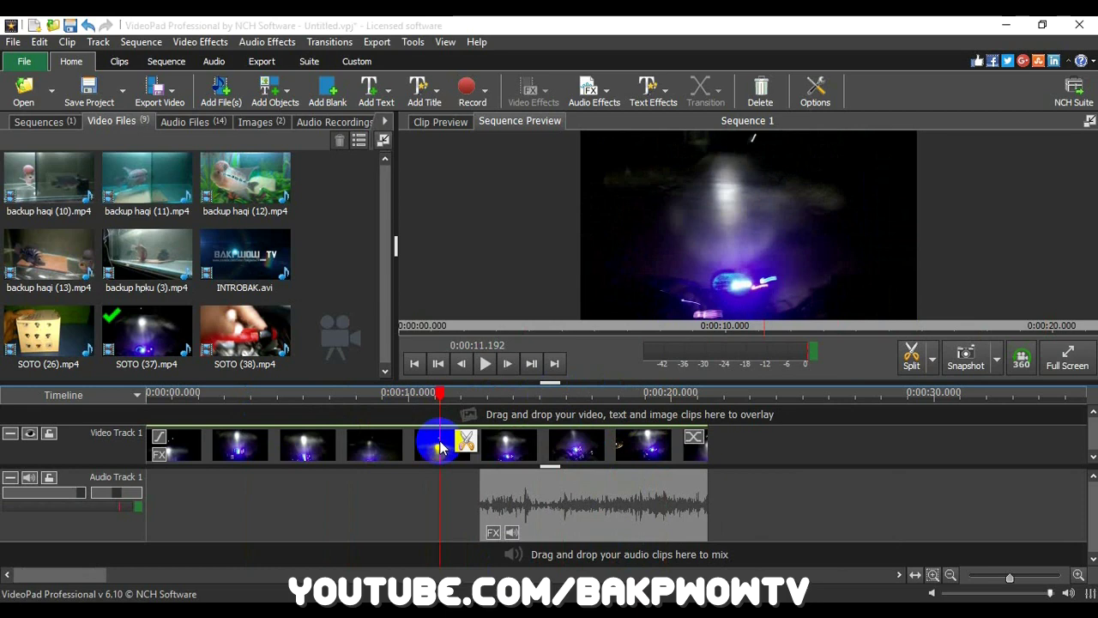
{"action": "left_click_drag", "start_coordinate": [440, 446], "coordinate": [642, 423]}
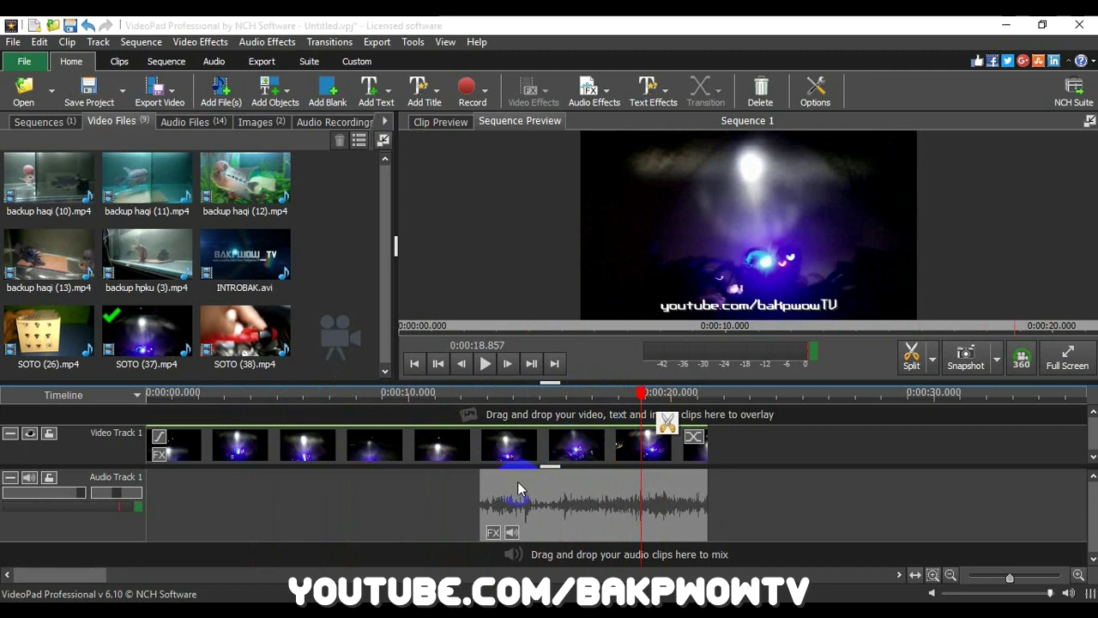
{"action": "mouse_move", "coordinate": [506, 495]}
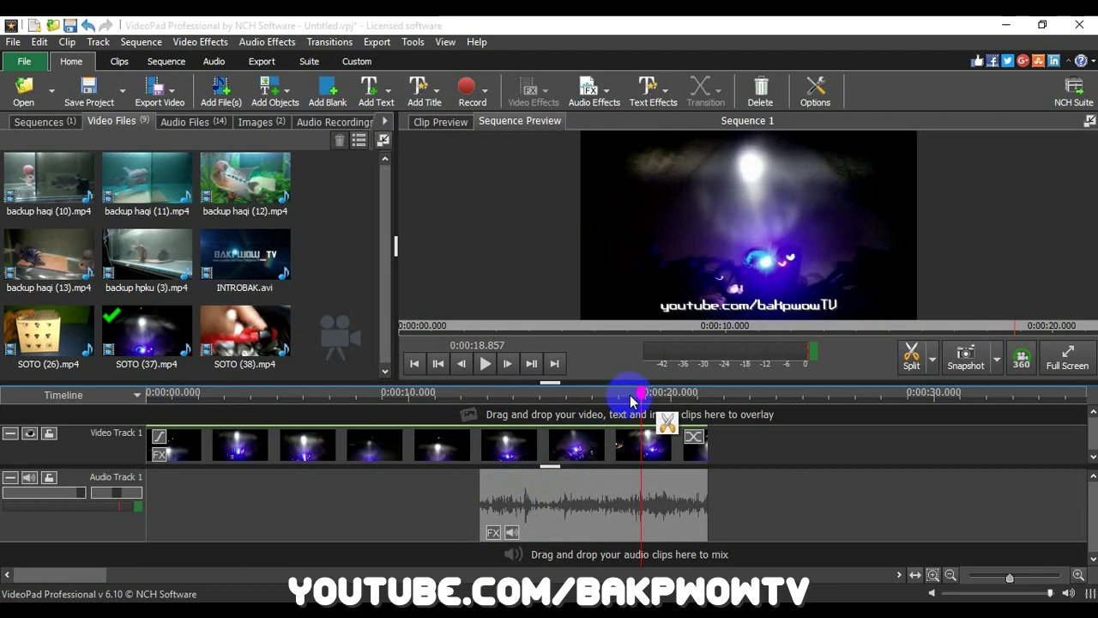
{"action": "mouse_move", "coordinate": [633, 400]}
{"action": "left_mouse_down"}
{"action": "mouse_move", "coordinate": [688, 412]}
{"action": "mouse_move", "coordinate": [629, 411]}
{"action": "left_mouse_up"}
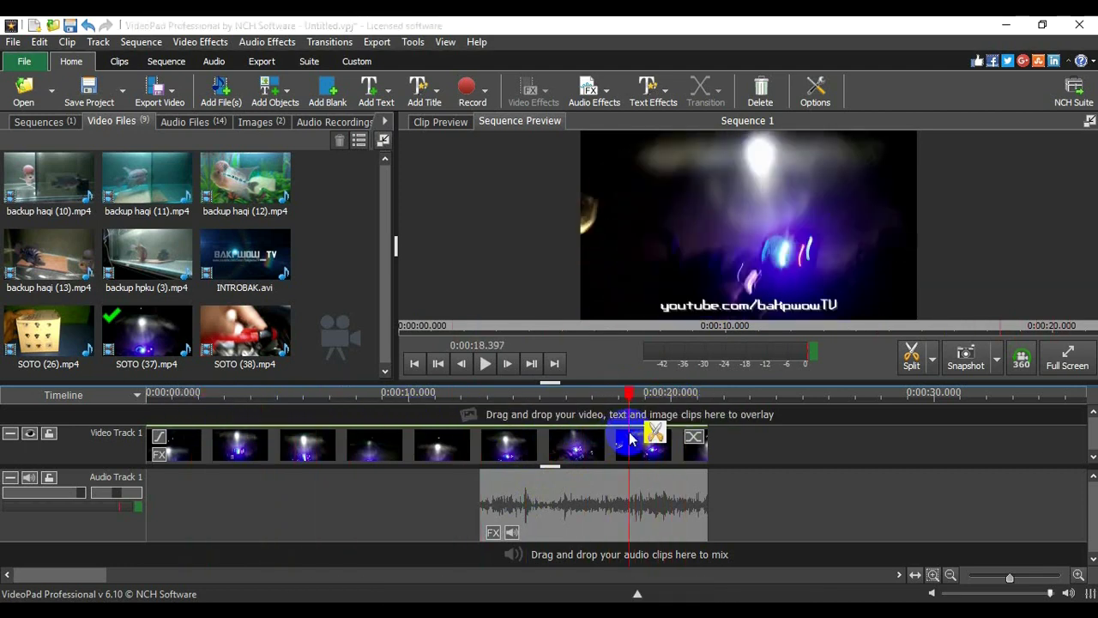